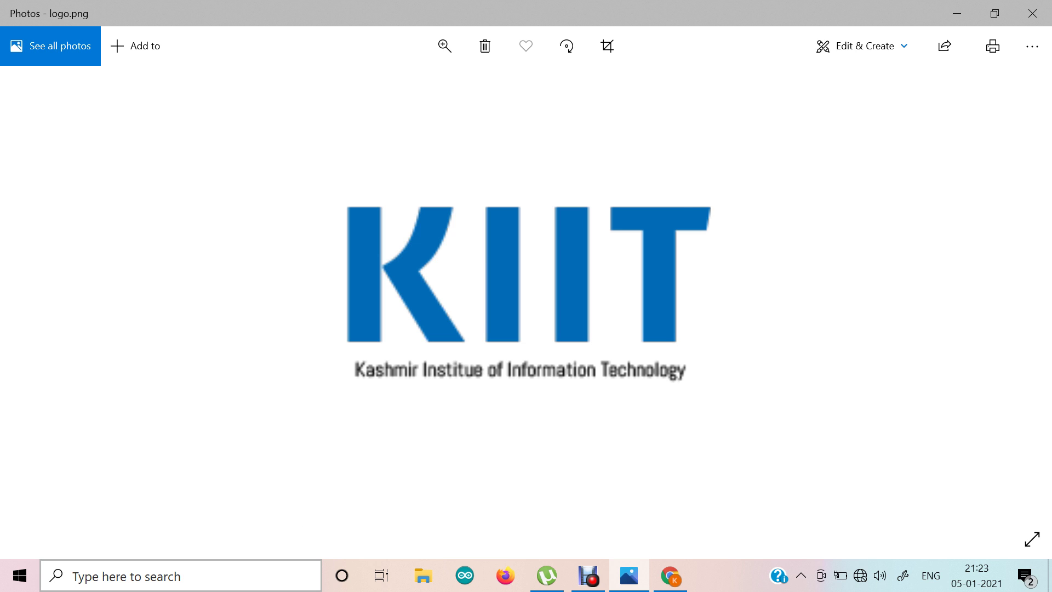
- Search the taskbar for cmd and launch Command Prompt over the KIIT logo image
left_click(182, 576)
type("cmd")
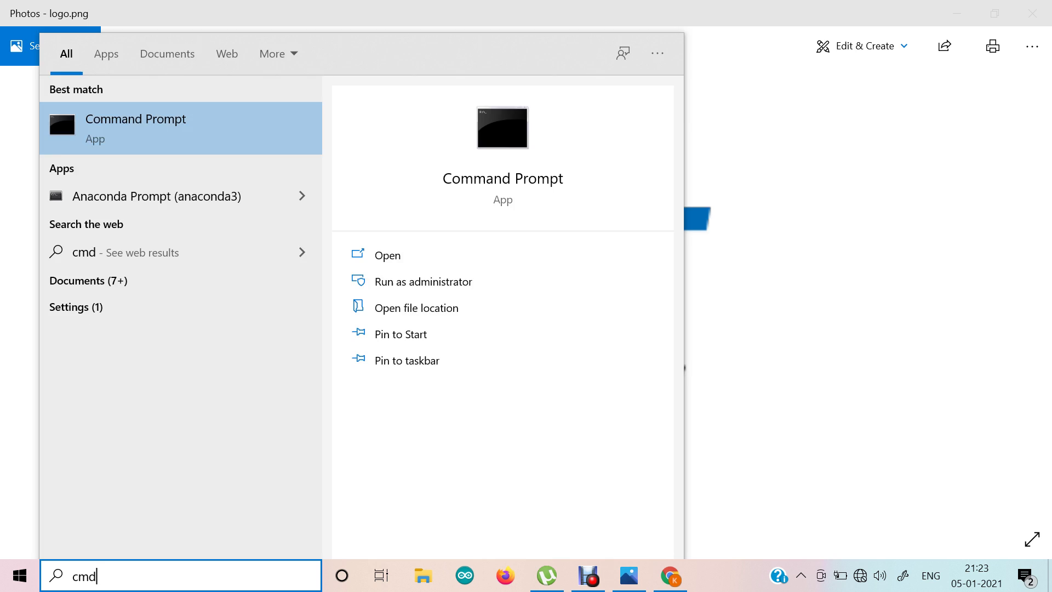
key("Return")
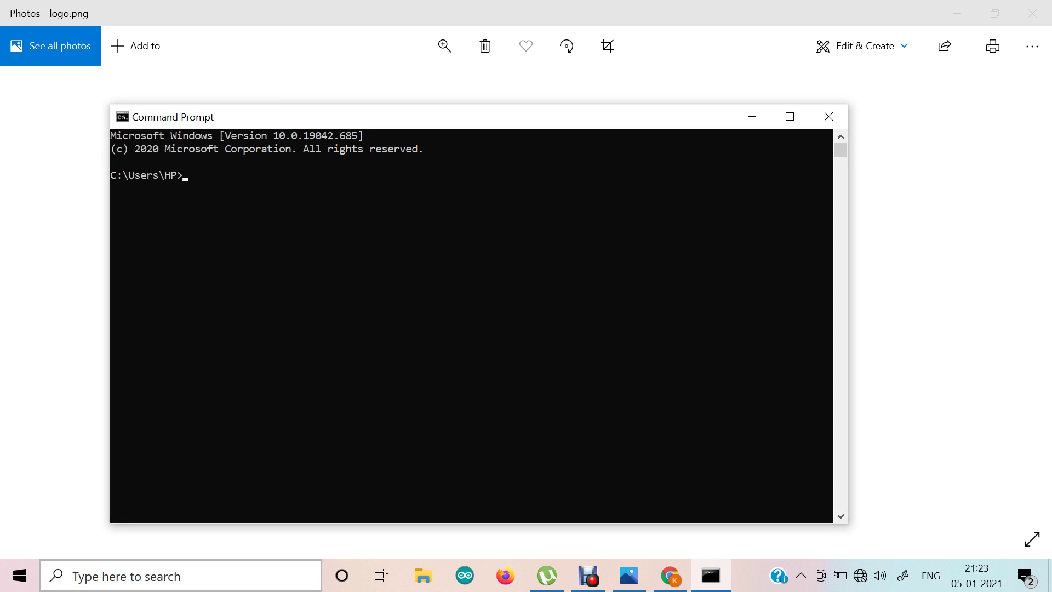
type("netsh")
- Enter the netsh shell and run 'wlan show profile' to list saved Wi-Fi profiles
key("Return")
type("show")
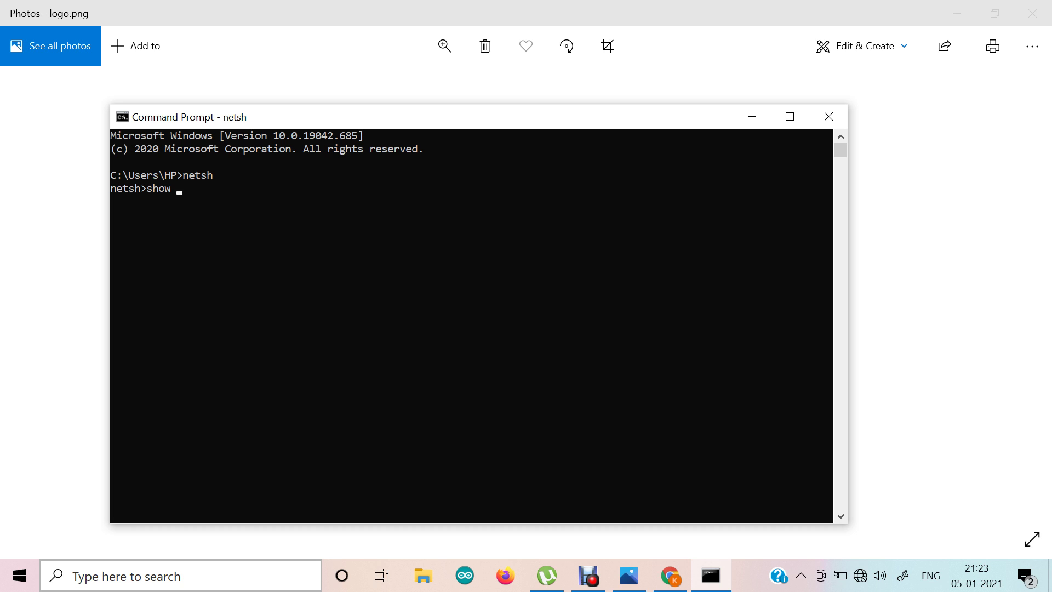
key("BackSpace")
key("BackSpace")
key("BackSpace")
key("BackSpace")
type("w")
type("lan ")
type("show p")
type("rofile")
key("Return")
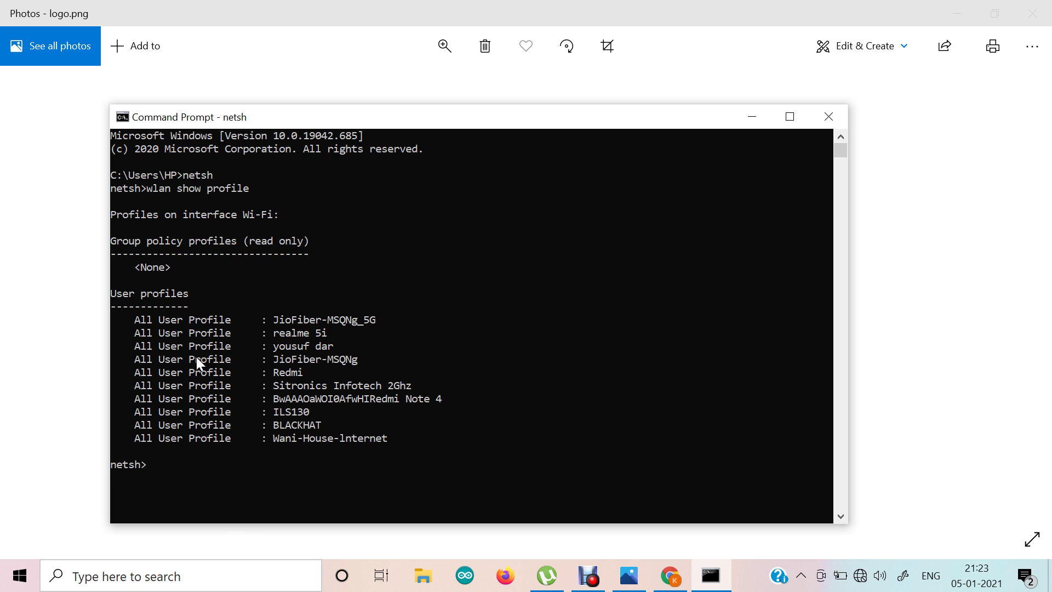
double_click(292, 319)
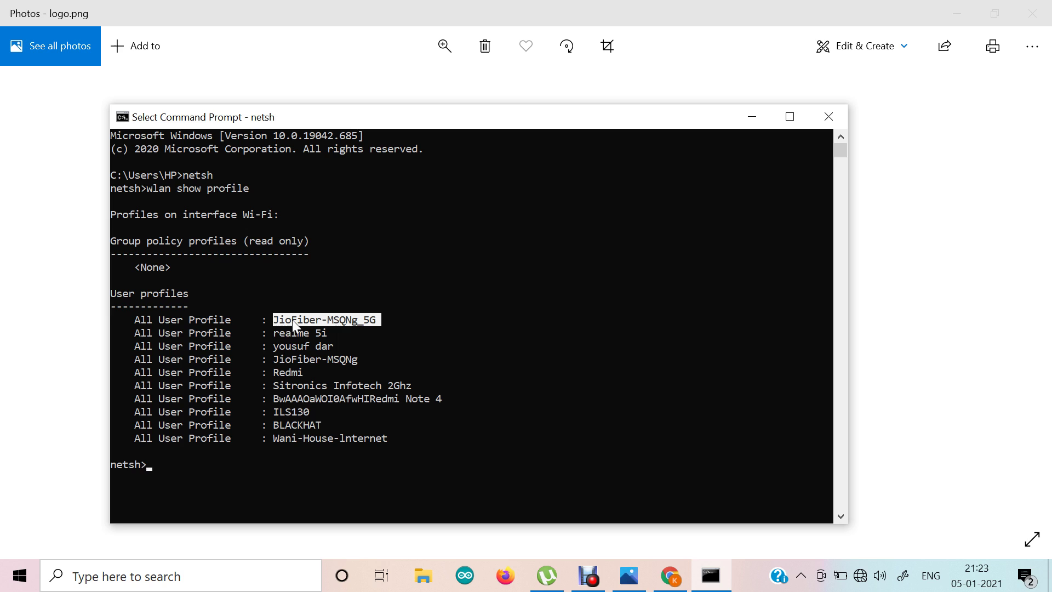
double_click(289, 334)
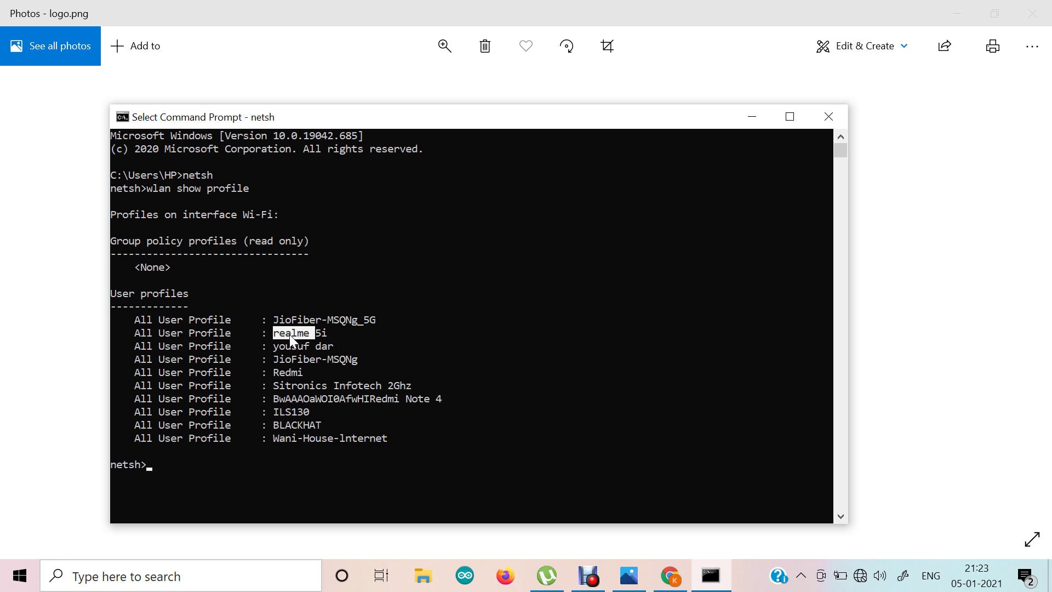
double_click(292, 373)
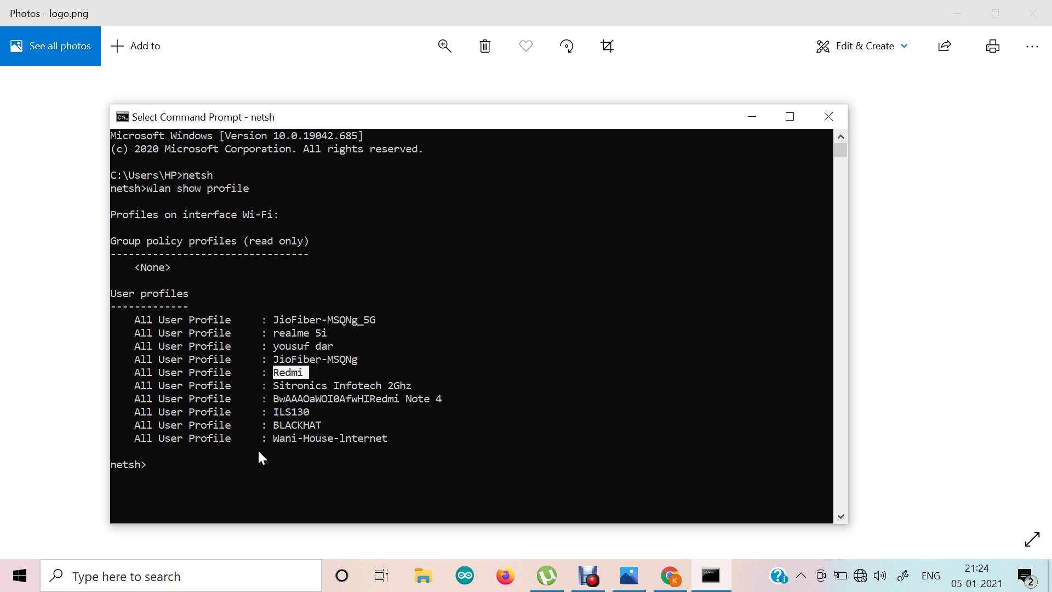
type("wlan")
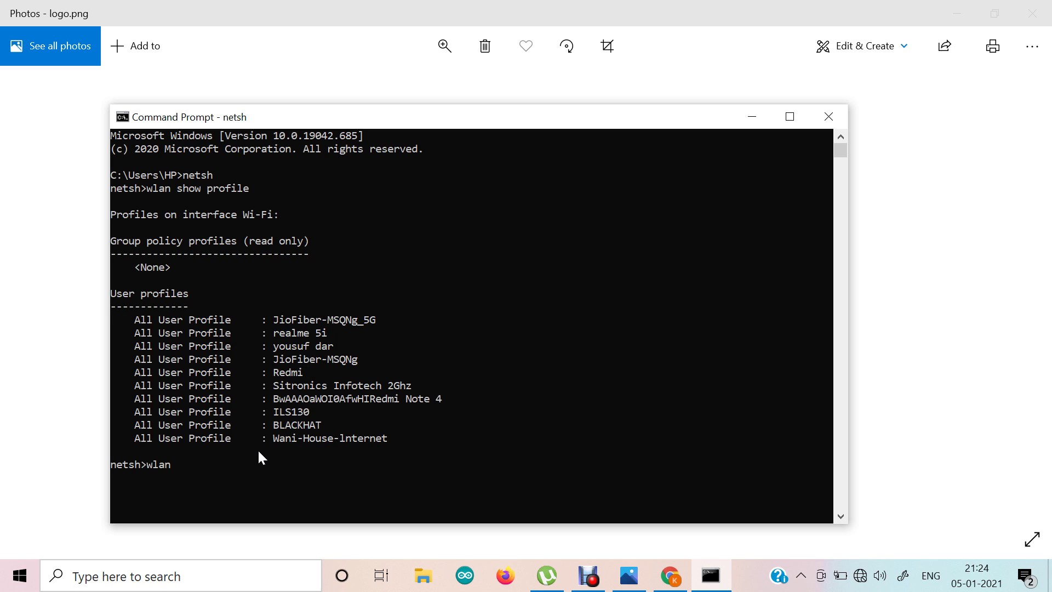
type(" sh")
type("ow pr")
type("ofile na")
type("me ")
type("=")
- Run 'wlan show profile name =Redmi key=clear' using the copied Redmi profile name
double_click(290, 373)
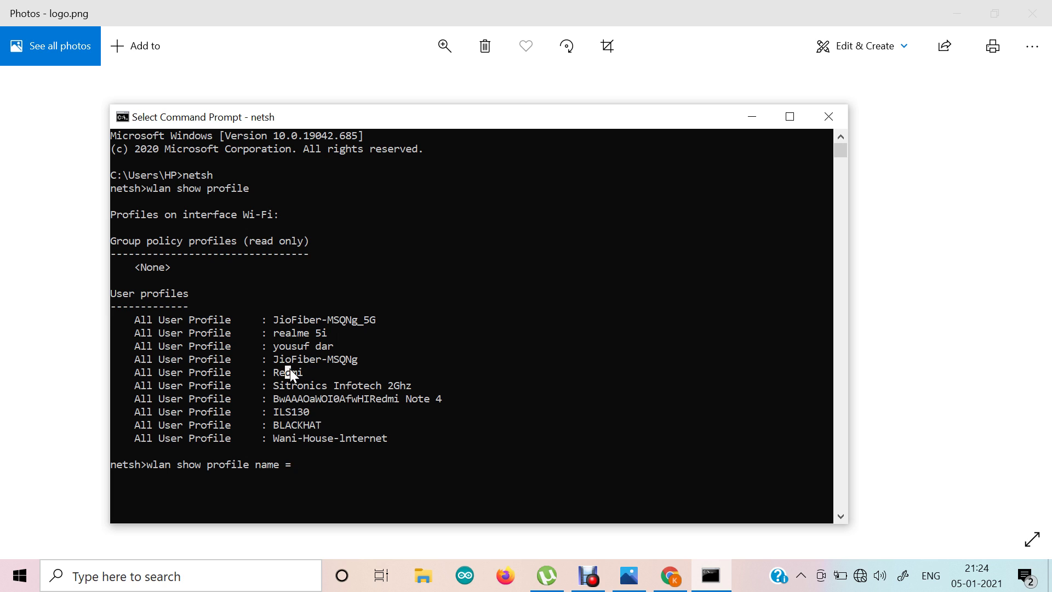
right_click(290, 369)
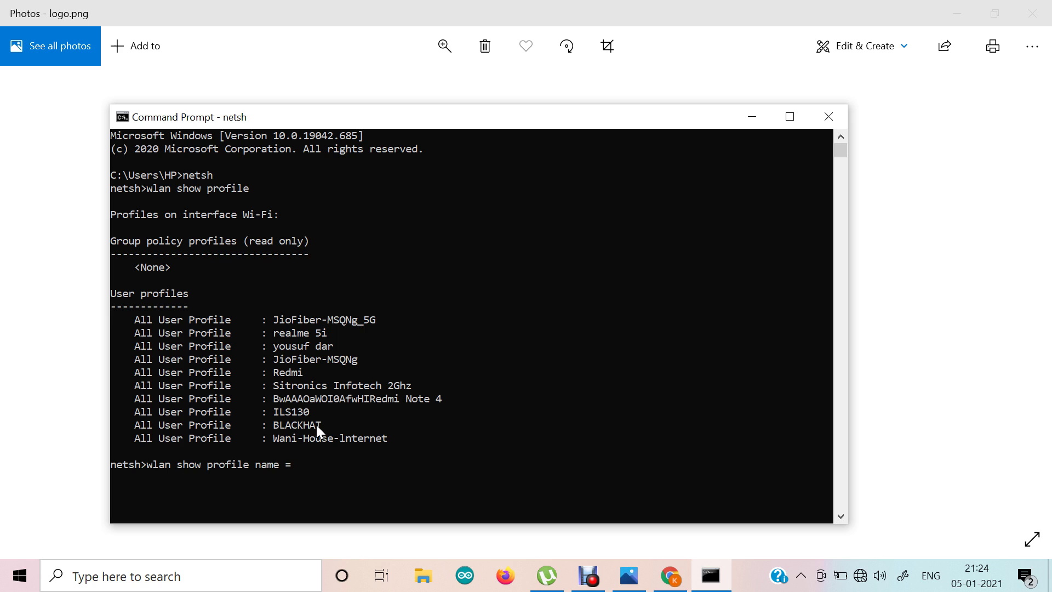
right_click(316, 426)
type("ke")
type("y=c")
type("lear")
key("Return")
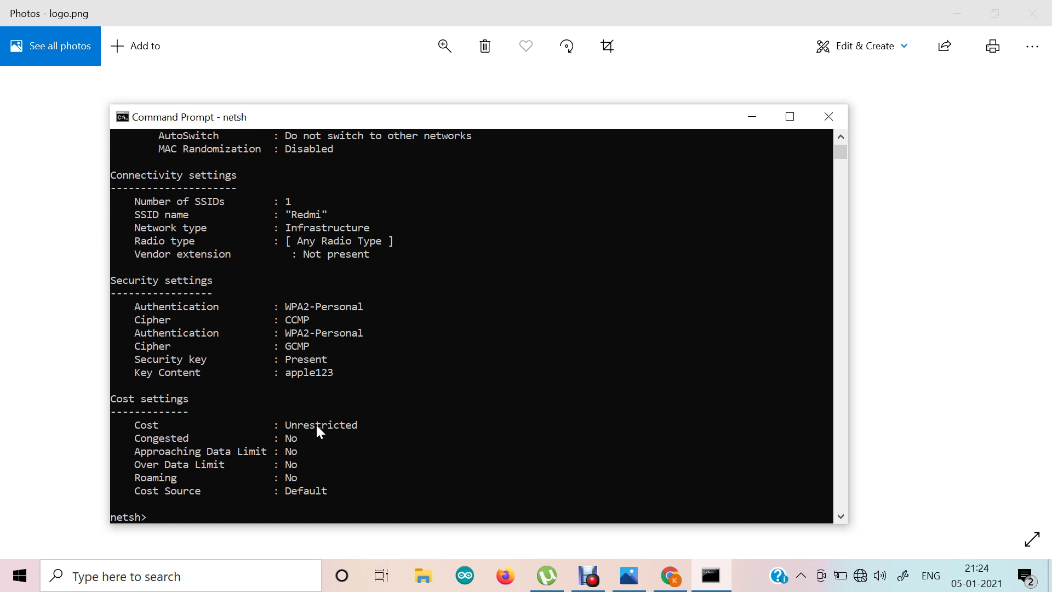
left_click_drag(140, 372, 180, 371)
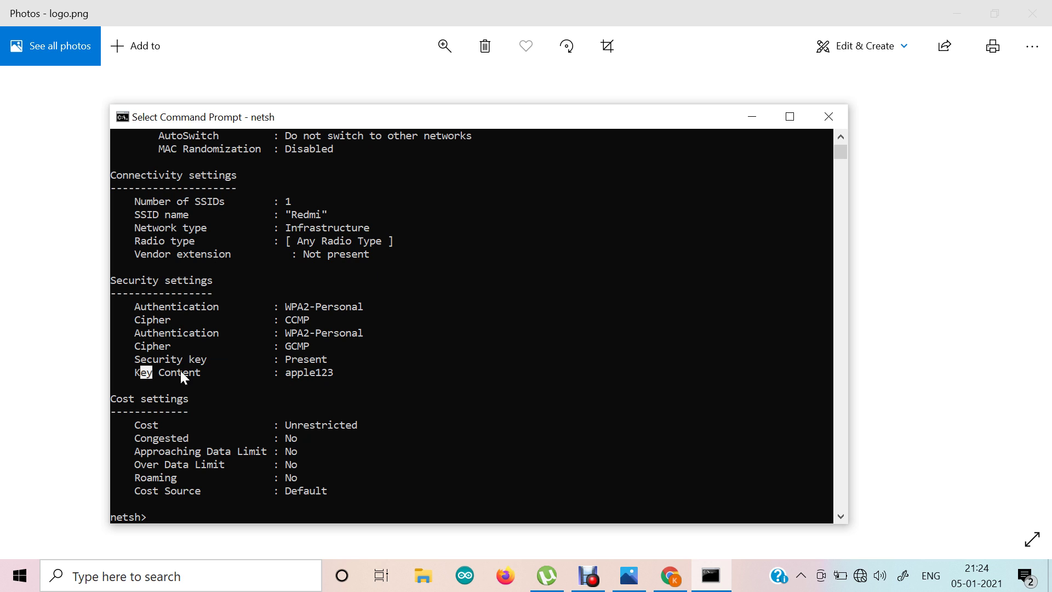
left_click_drag(285, 372, 325, 376)
left_click(336, 374)
left_click(841, 137)
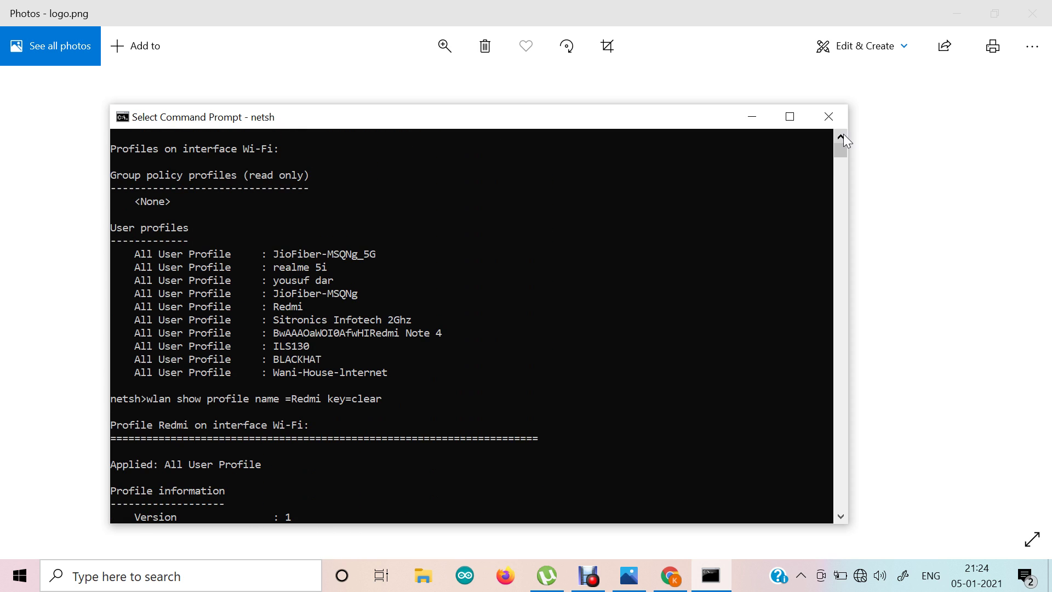
left_click(297, 306)
left_click_drag(325, 280, 276, 270)
left_click(282, 268)
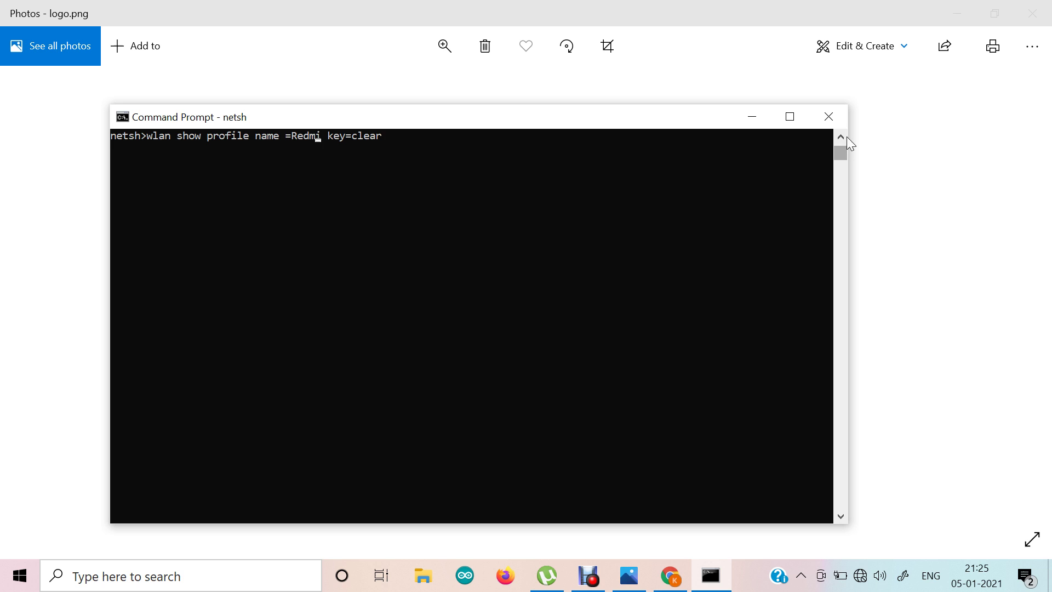
- Rerun the key=clear query with Redmi replaced by the unquoted copied name 'realme 5i'
left_click(841, 137)
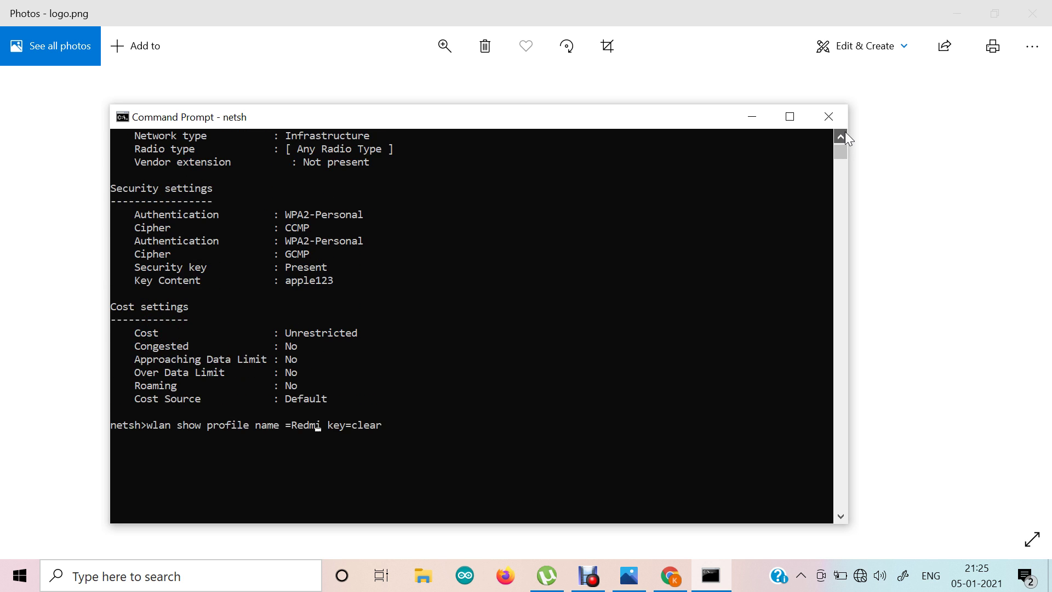
left_click_drag(840, 151, 839, 144)
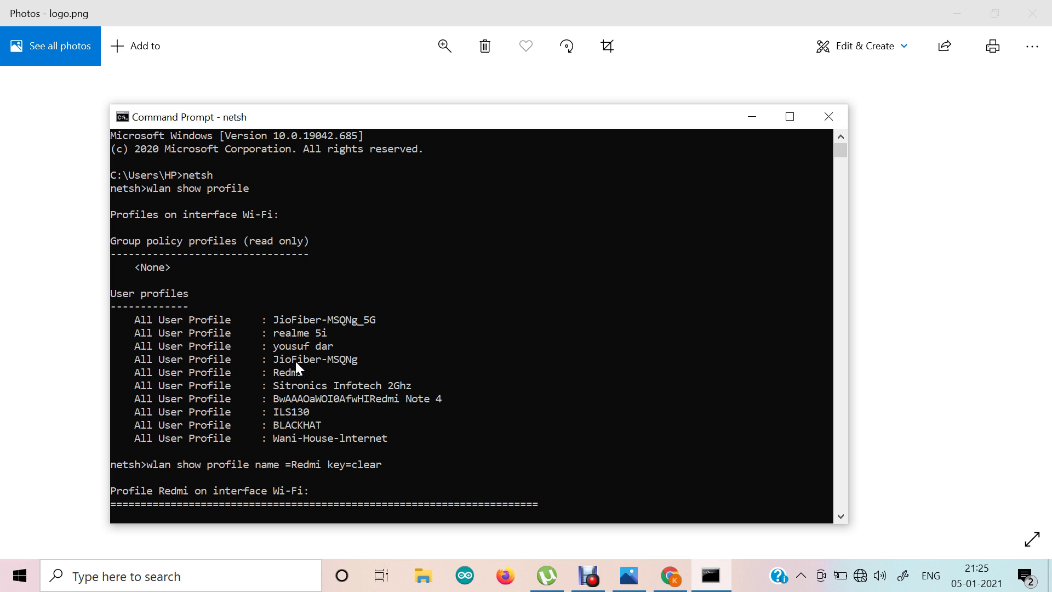
left_click_drag(274, 333, 277, 333)
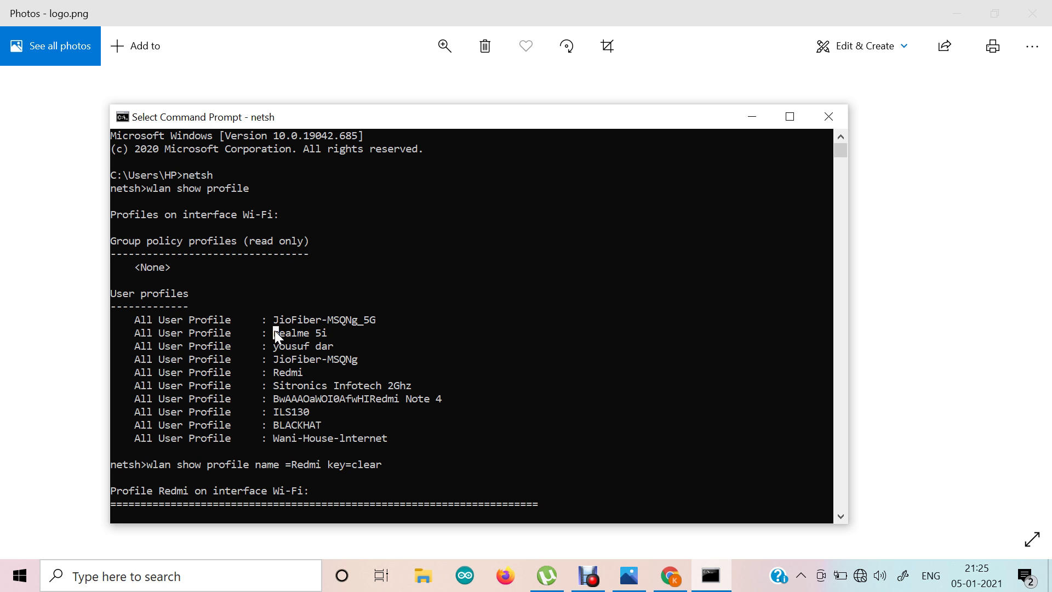
right_click(327, 334)
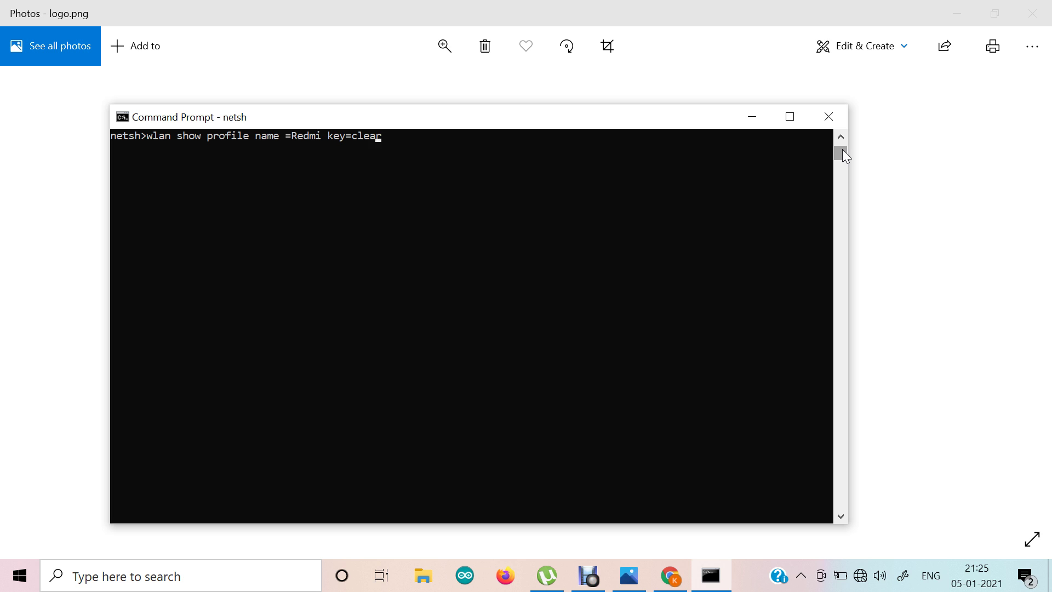
key("Left")
key("Left")
key("Left")
key("Left")
key("Left")
key("BackSpace")
key("BackSpace")
key("BackSpace")
key("BackSpace")
key("BackSpace")
type("realme 5i")
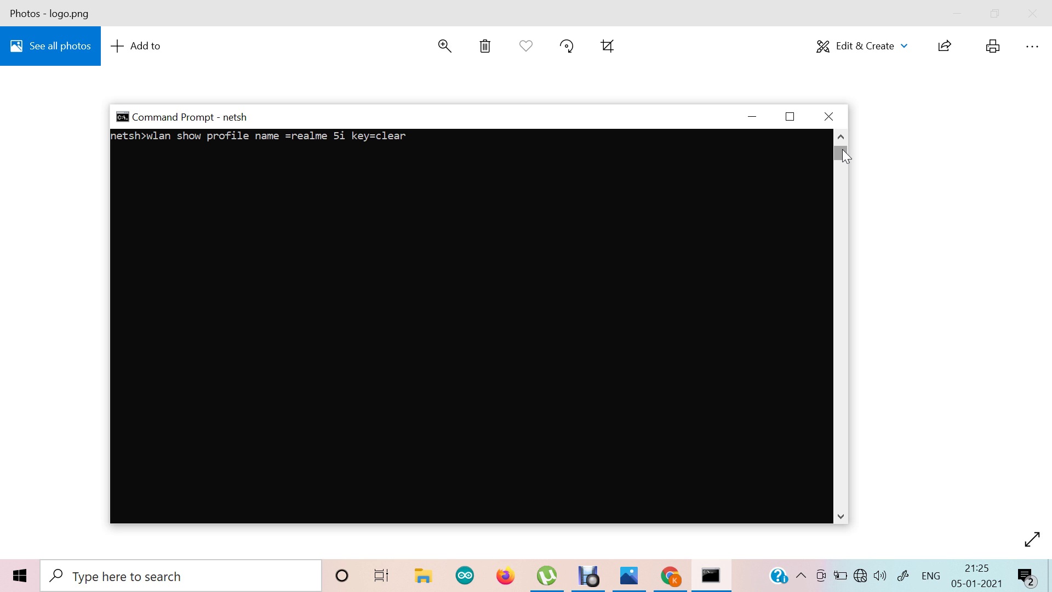
key("Return")
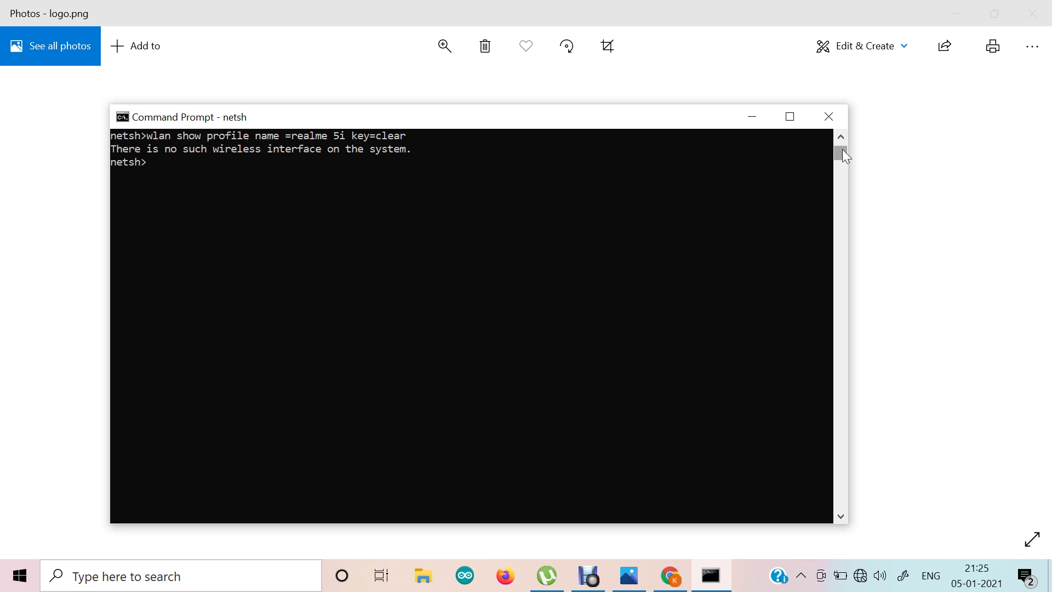
key("Up")
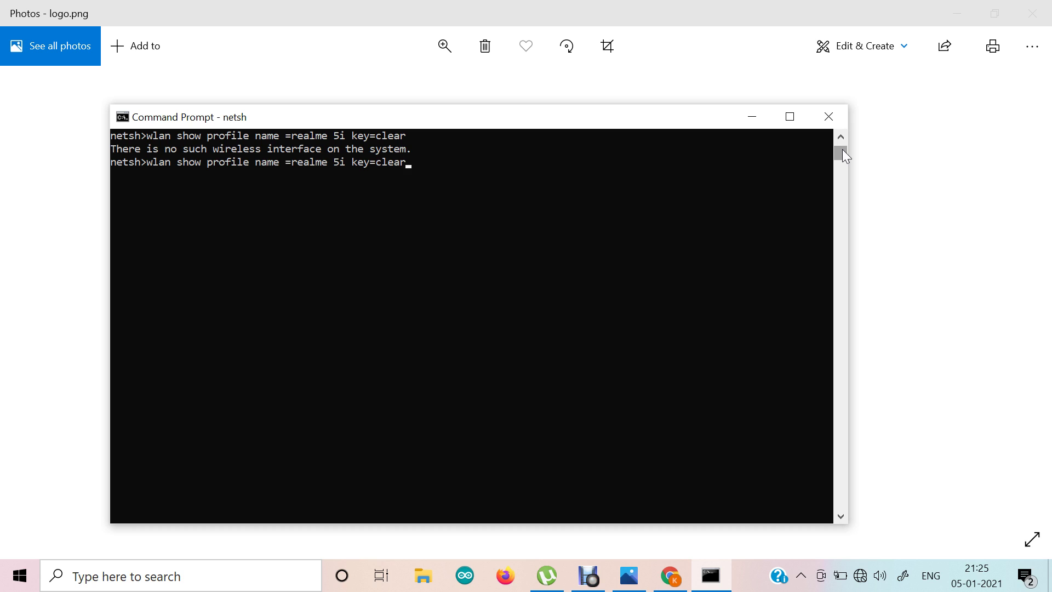
key("Left")
key("Left")
key("Left")
key("Left")
key("Left")
key("Left")
key("Left")
key("Left")
key("Left")
key("Right")
key("Right")
key("Right")
key("Left")
key("Left")
key("Left")
type("\"")
key("Right")
key("Right")
key("Right")
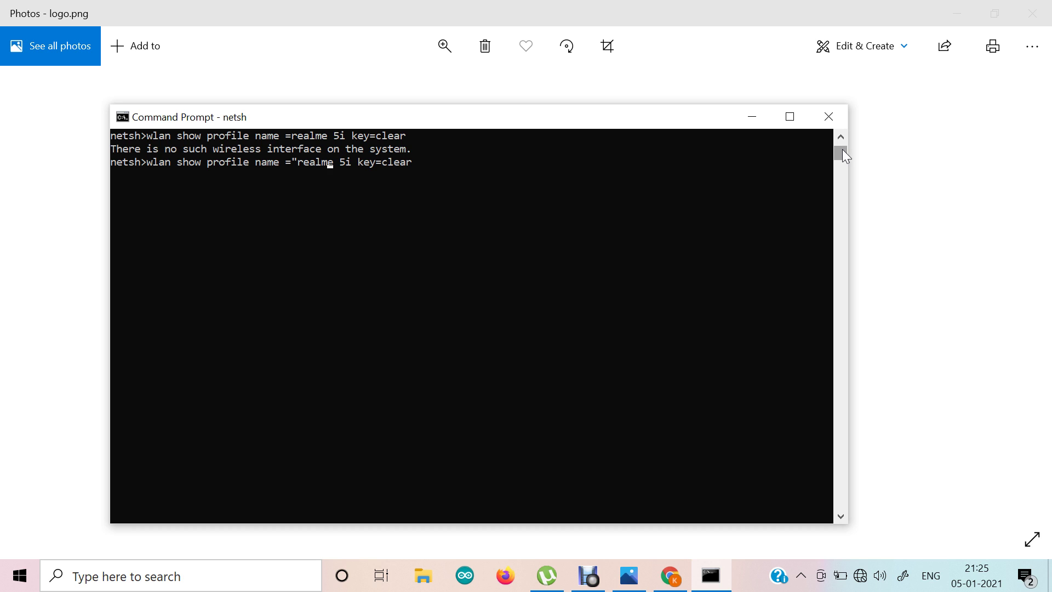
key("Right")
type("\"")
key("BackSpace")
key("Right")
type("\"")
key("Right")
key("Right")
key("End")
key("Return")
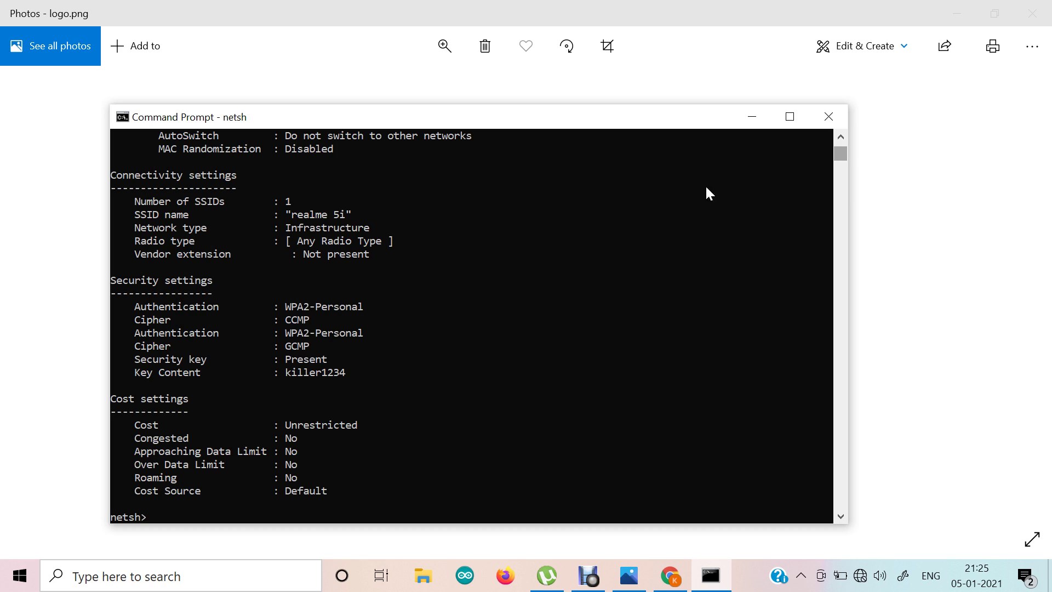
double_click(331, 373)
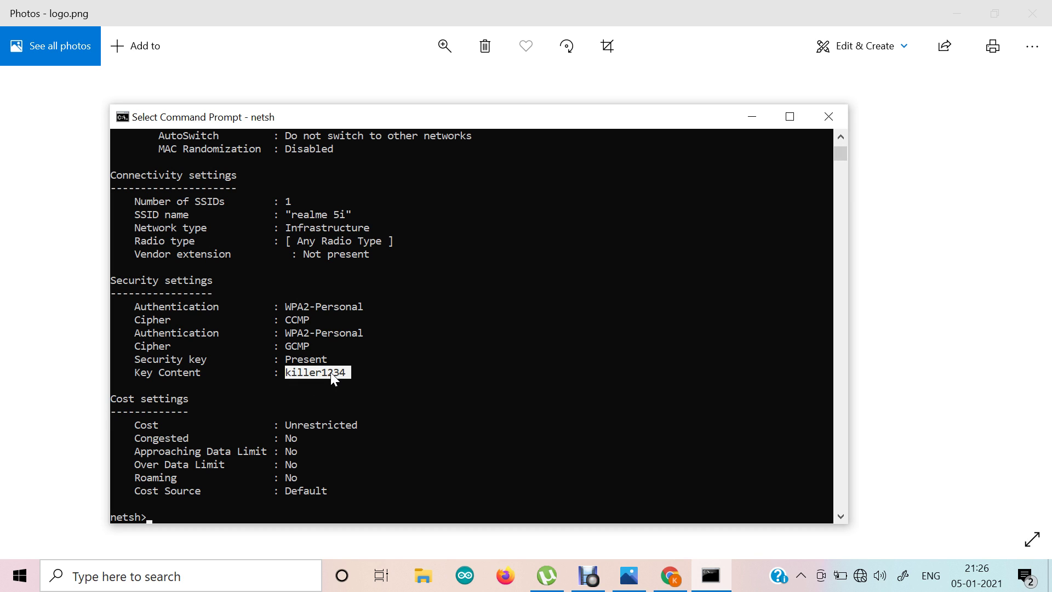